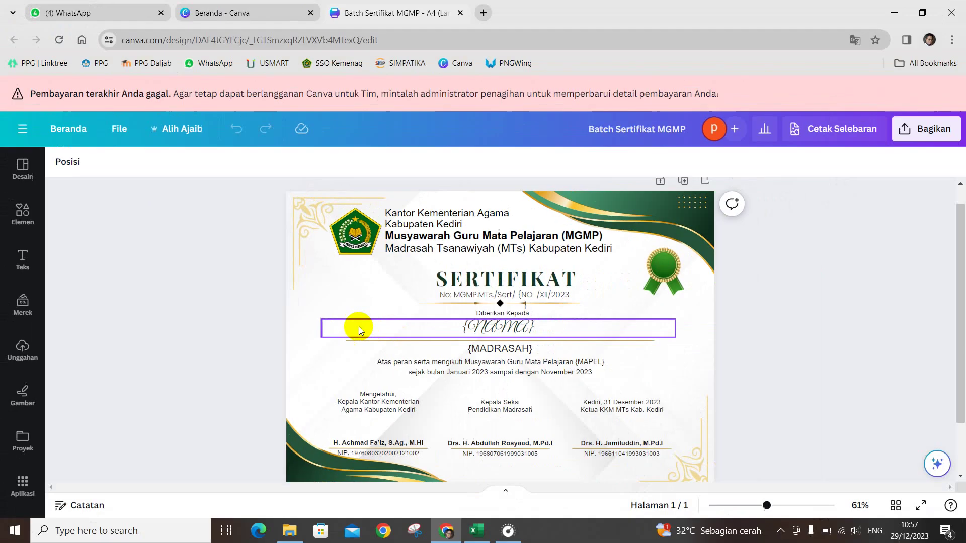
Switch from the Canva certificate template to the 001 QH.xlsx participant workbook in Excel.
click(478, 538)
click(505, 258)
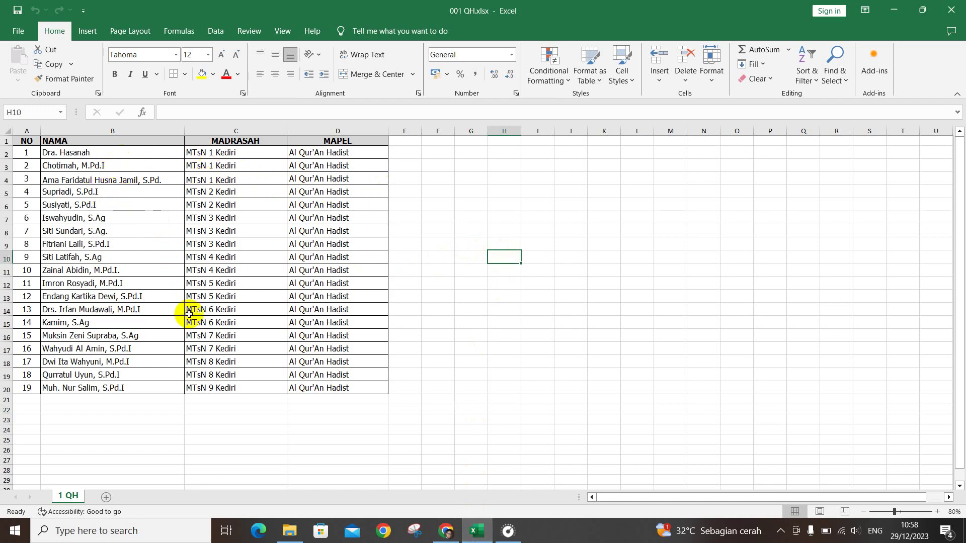
click(85, 163)
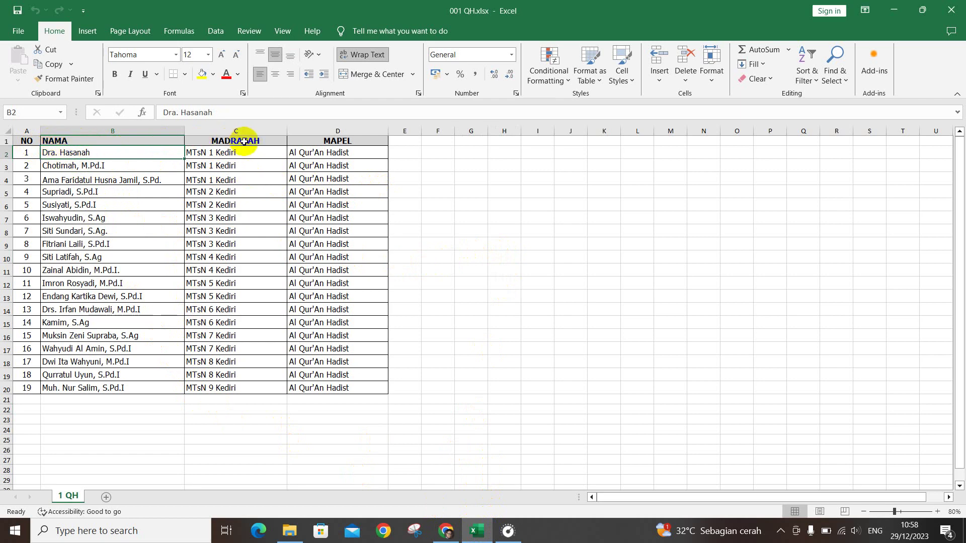
click(157, 300)
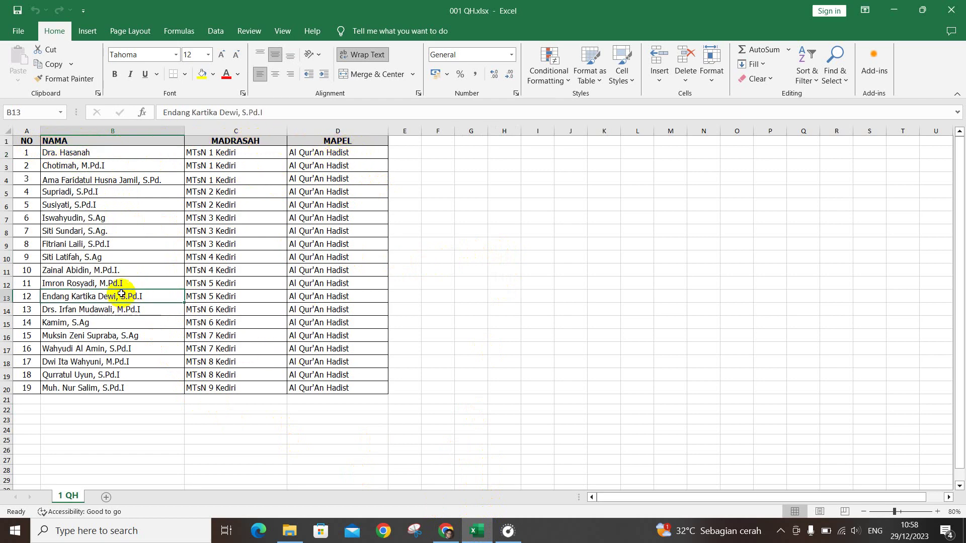
click(104, 163)
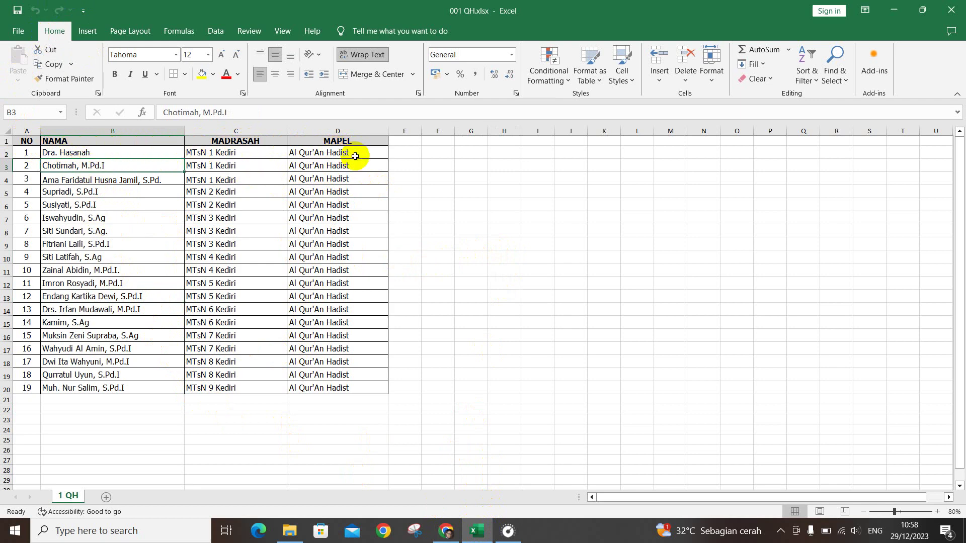
click(135, 142)
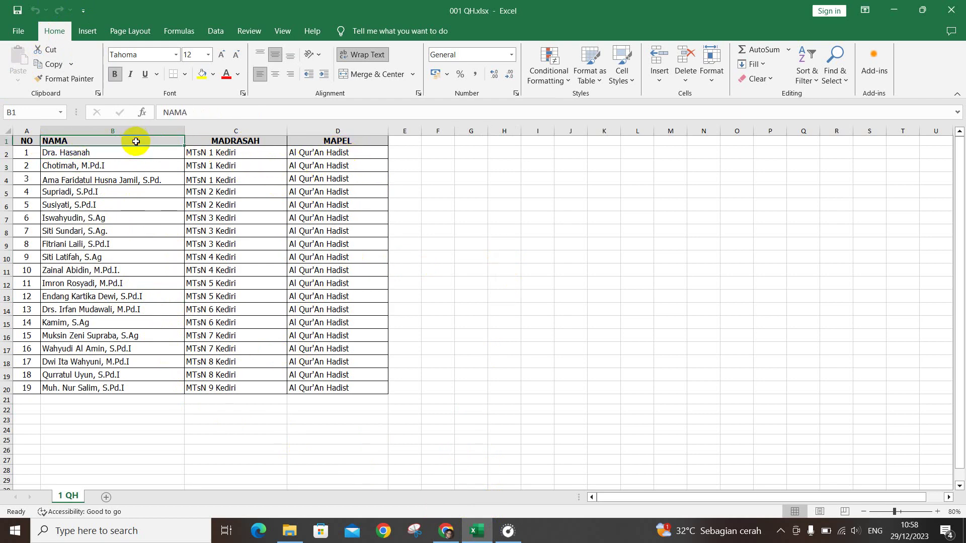
click(122, 181)
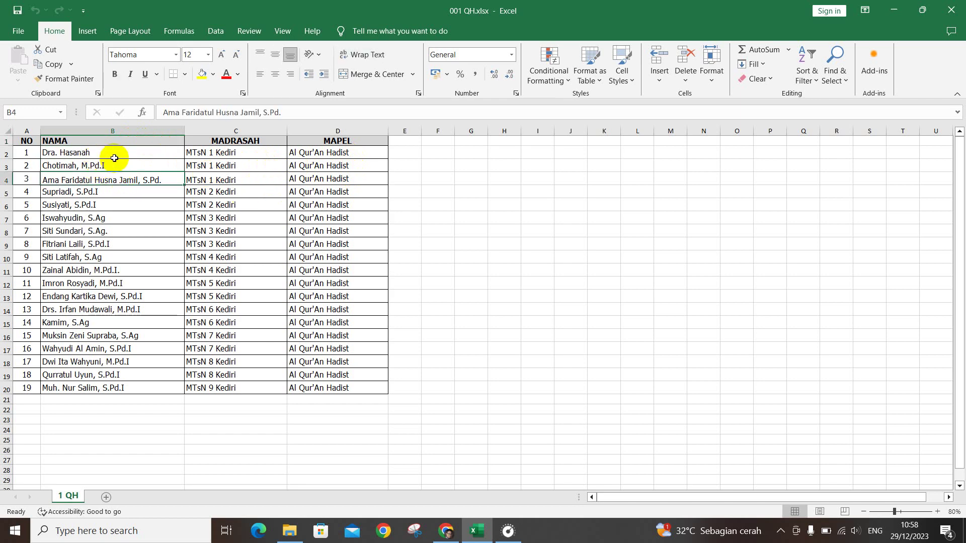
Export the participant sheet as 001 QH.csv in CSV (Comma delimited) format.
click(15, 32)
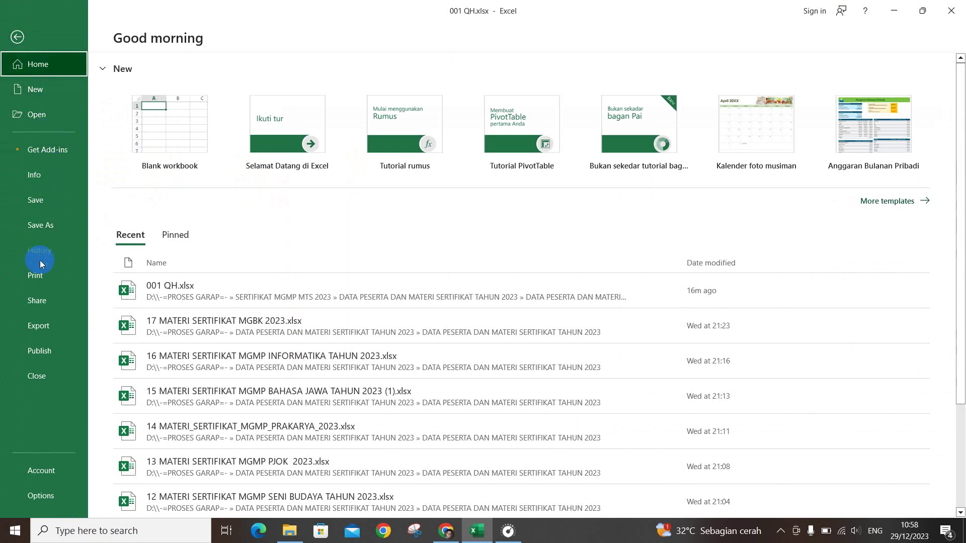
click(52, 325)
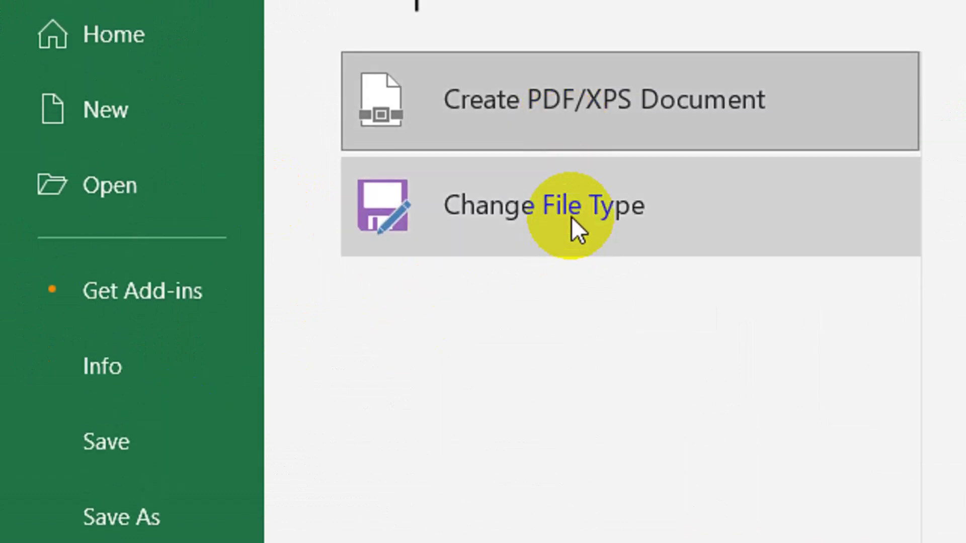
click(573, 214)
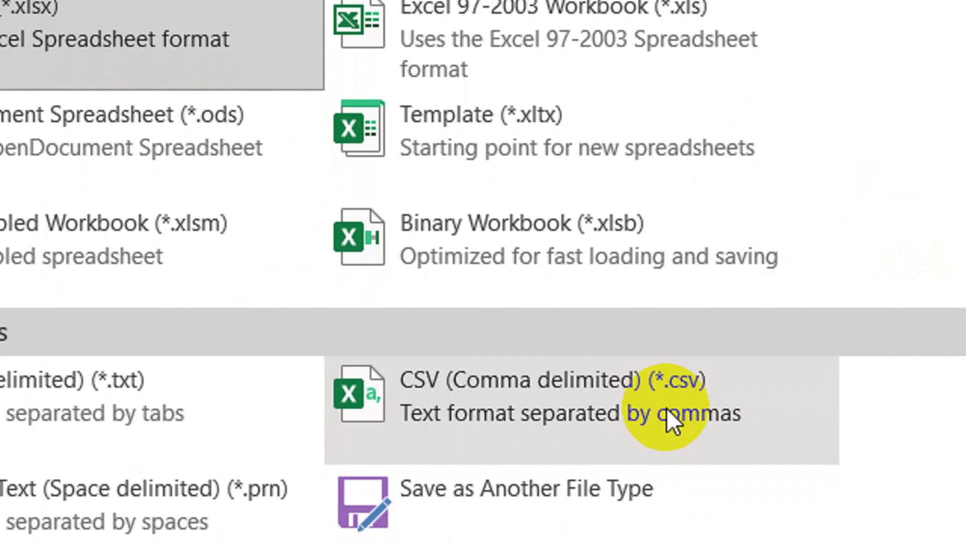
click(666, 409)
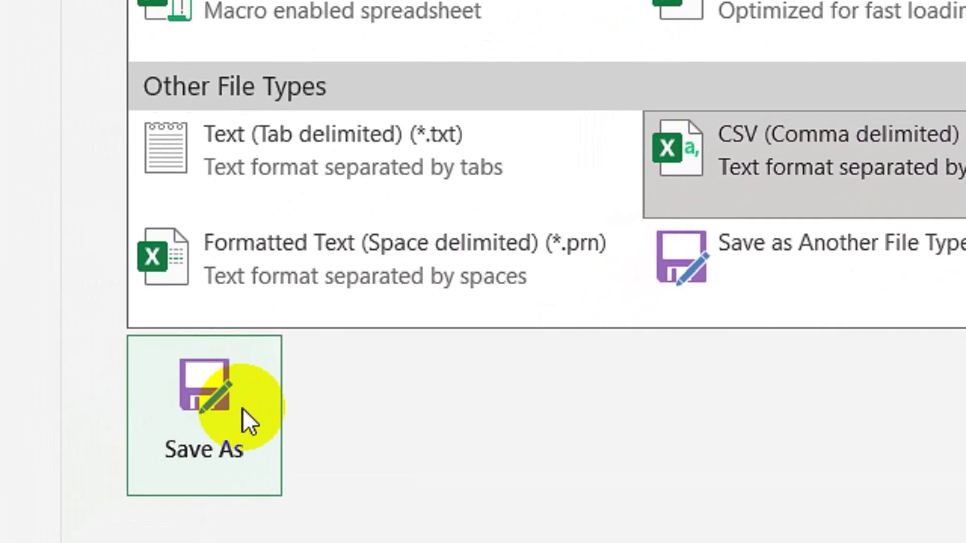
click(242, 410)
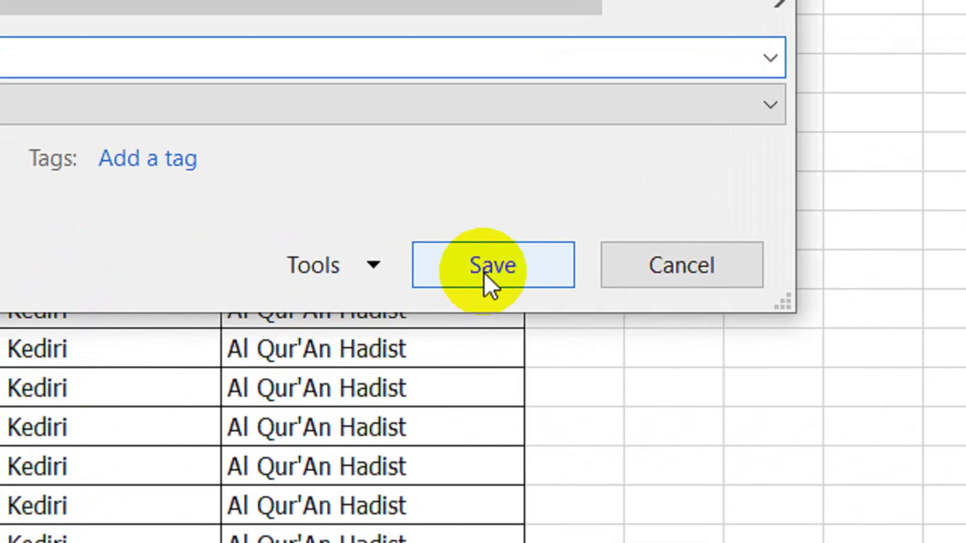
click(484, 272)
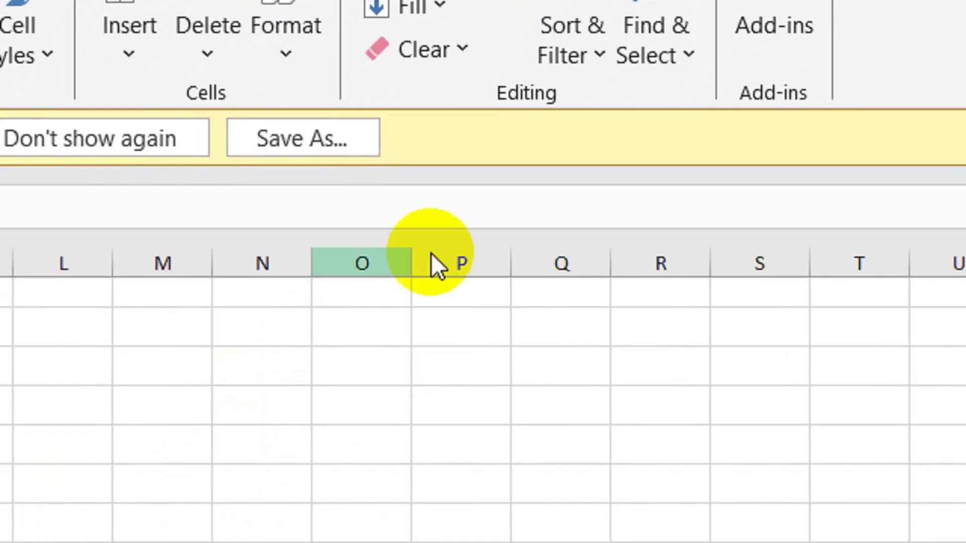
Close Excel and return to the Canva certificate design.
click(921, 46)
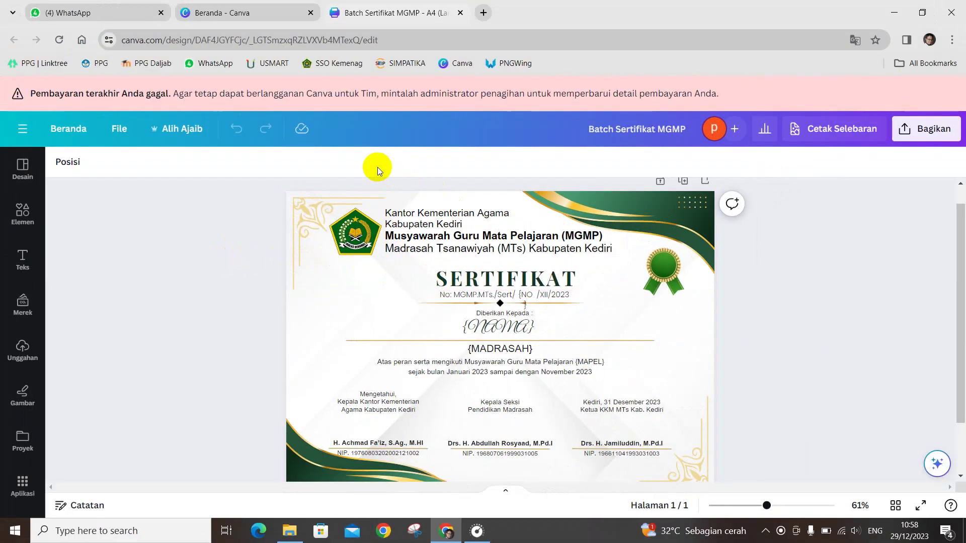
click(663, 219)
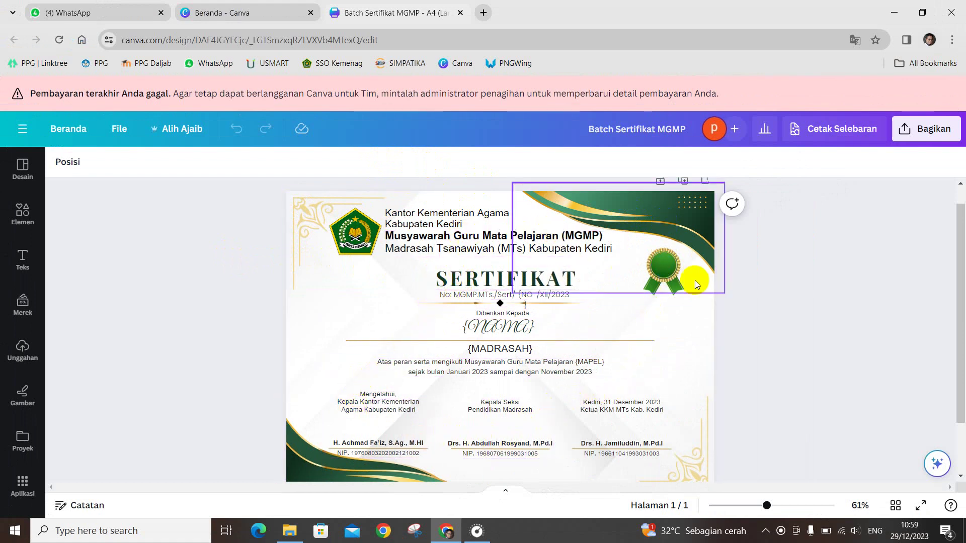
scroll(805, 324, down, 3)
scroll(775, 321, up, 3)
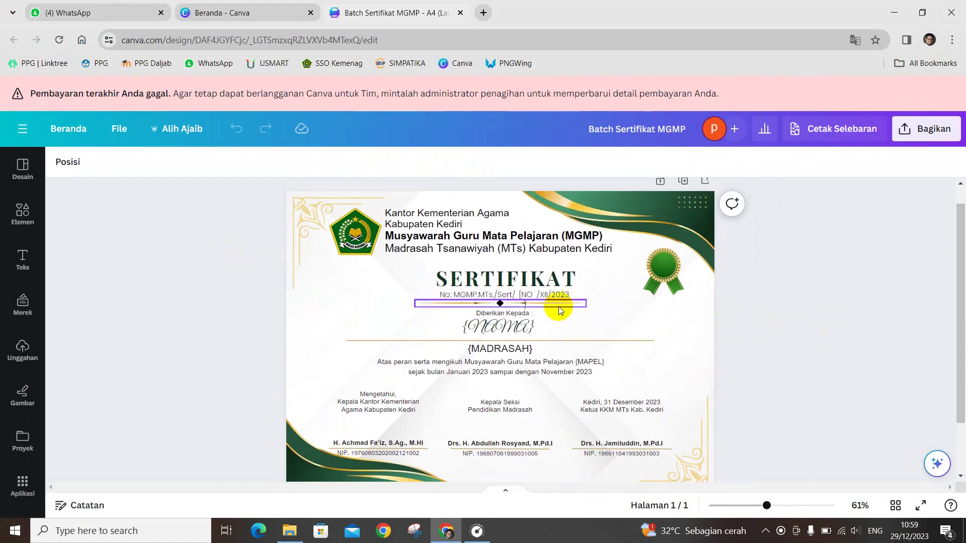
Review the {NAMA}, {MAPEL}, {NO} and {MADRASAH} placeholder text boxes, then deselect.
click(519, 328)
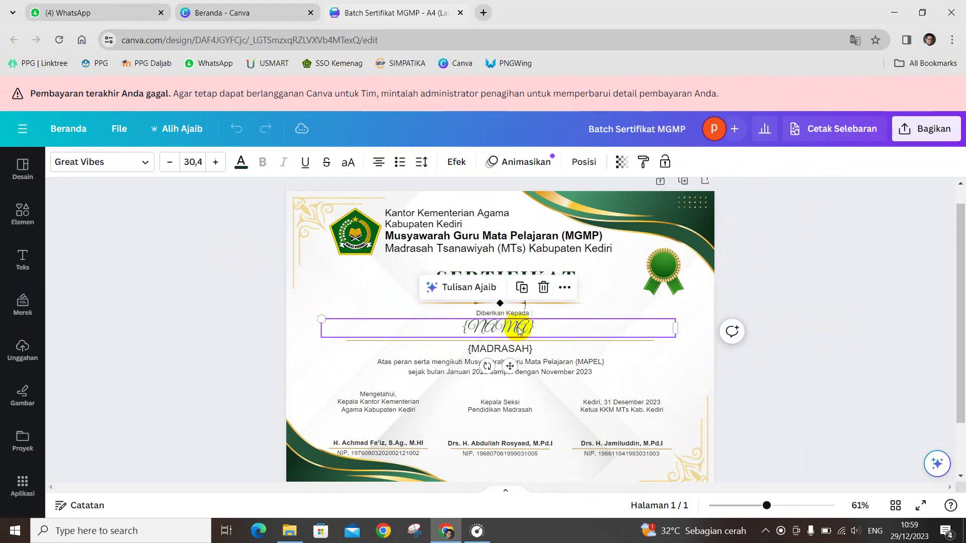
click(588, 363)
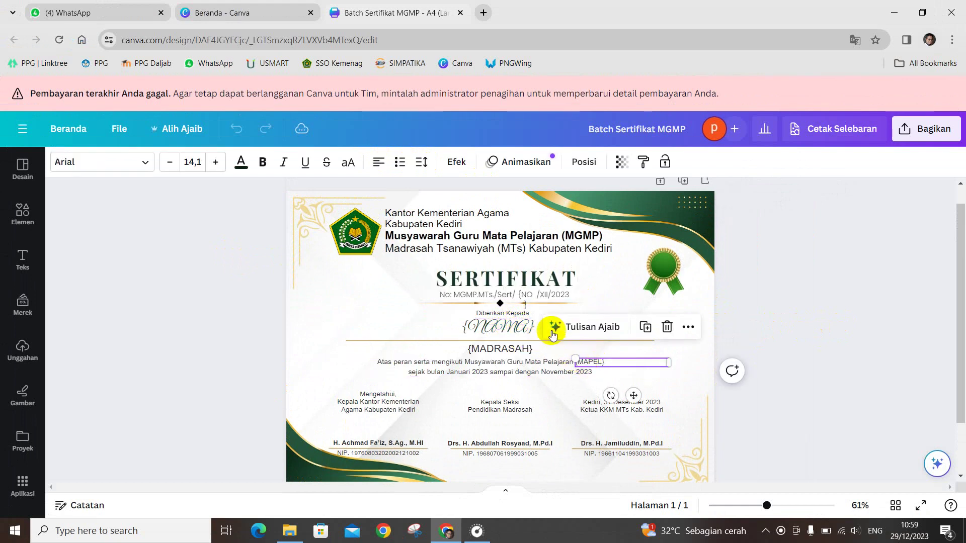
click(525, 300)
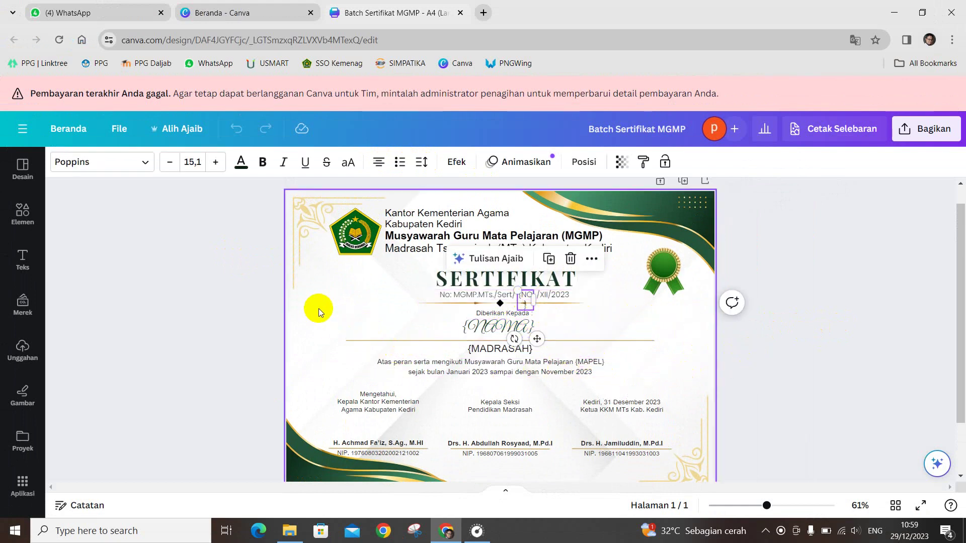
click(500, 351)
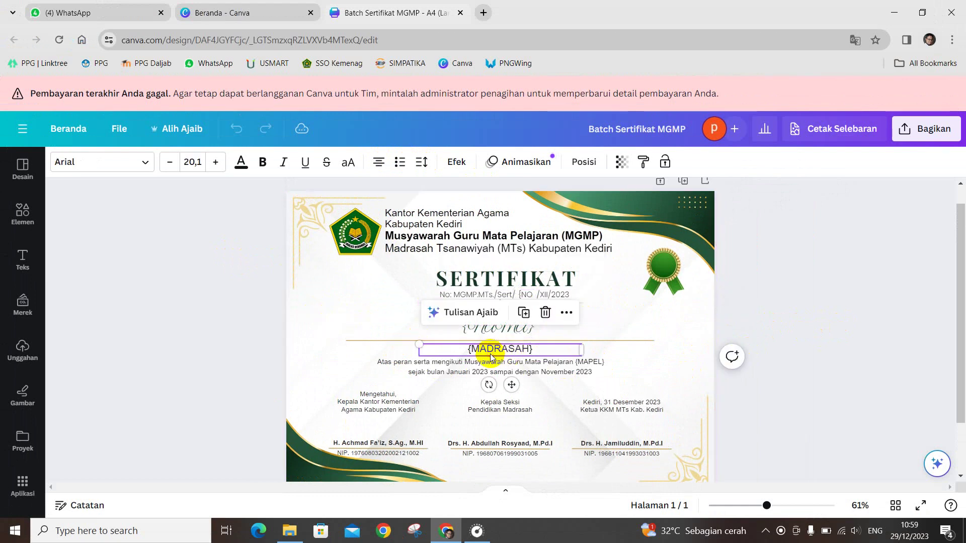
click(314, 315)
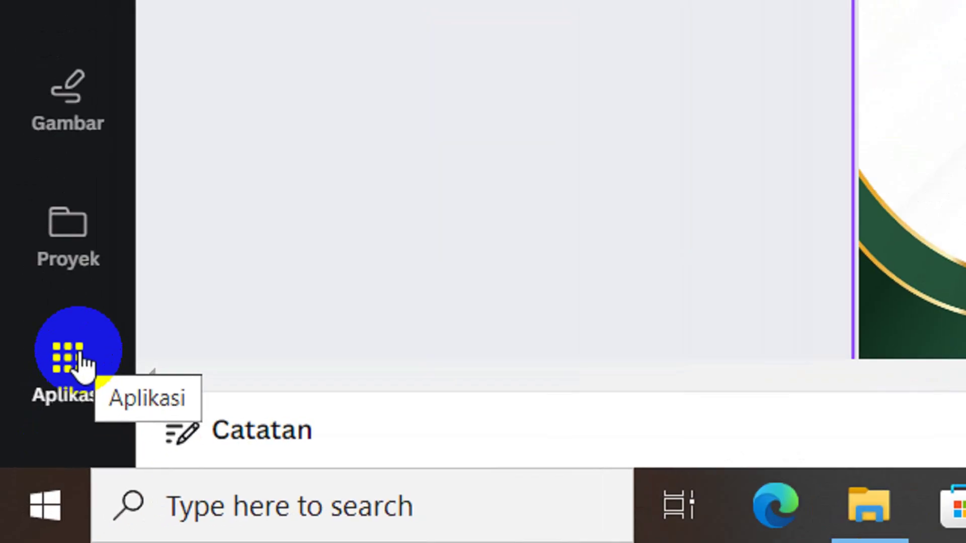
Launch the Buat banyak (Bulk create) app from Aplikasi and start an Unggah CSV upload.
click(24, 482)
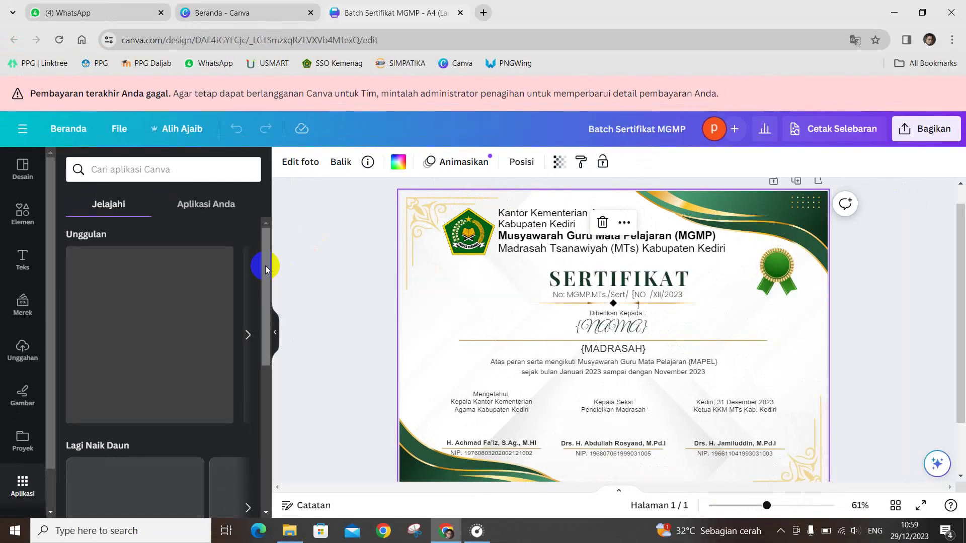
drag(264, 265, 265, 274)
scroll(265, 280, down, 3)
scroll(265, 297, down, 3)
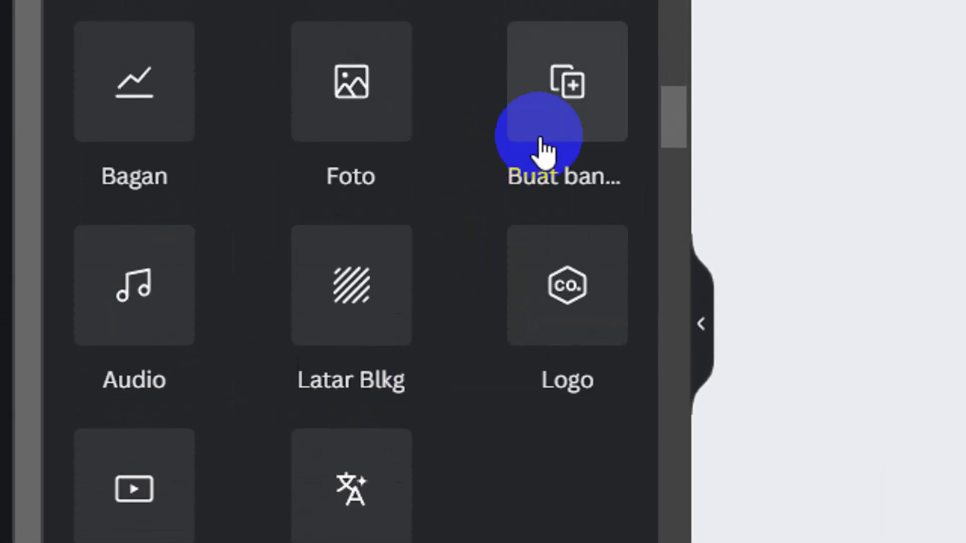
click(553, 151)
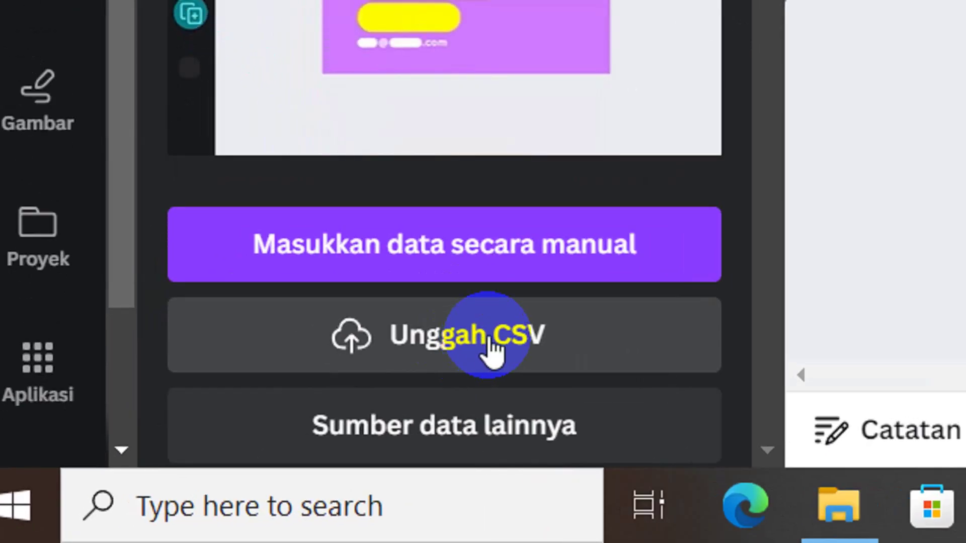
click(488, 339)
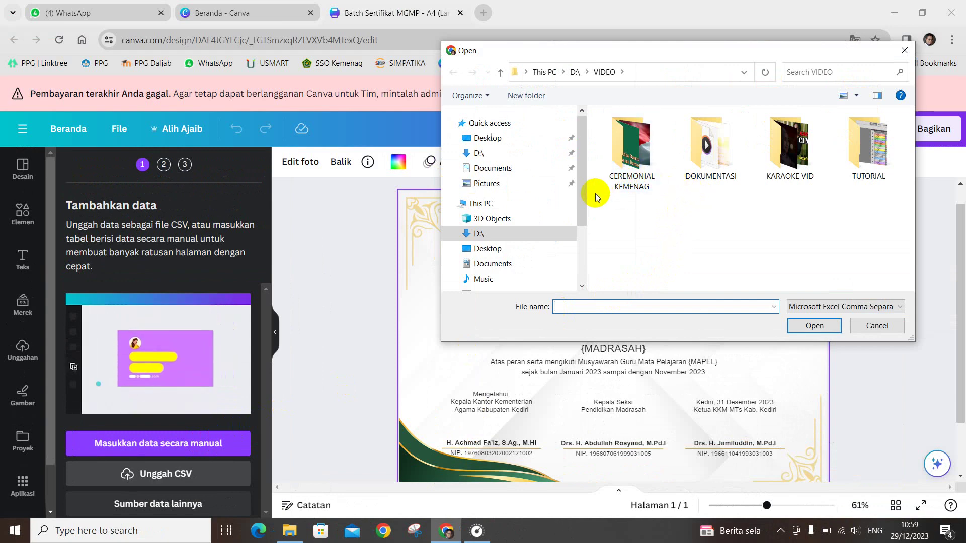
Browse drive D: to PROSES GARAP > SERTIFIKAT MGMP MTS 2023.
click(585, 184)
drag(585, 184, 582, 211)
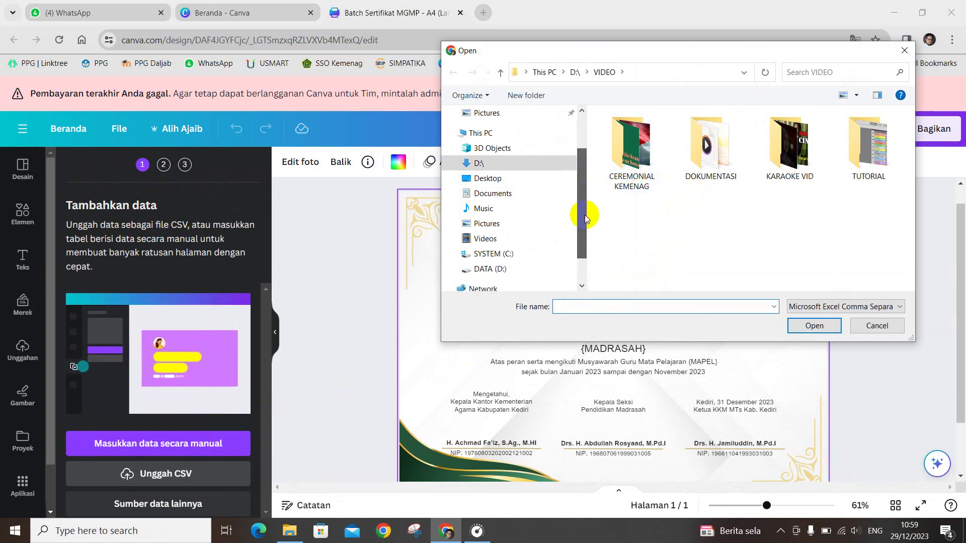
click(456, 270)
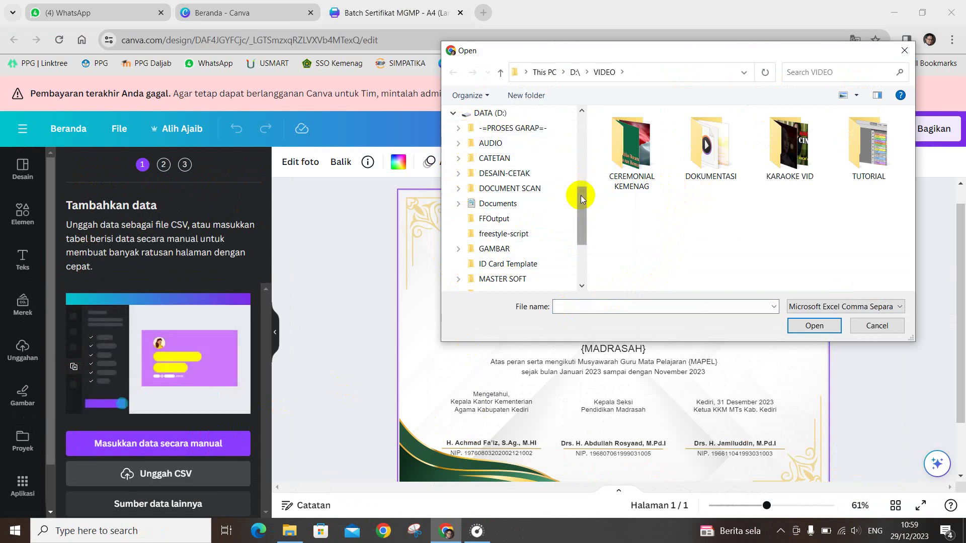
click(458, 173)
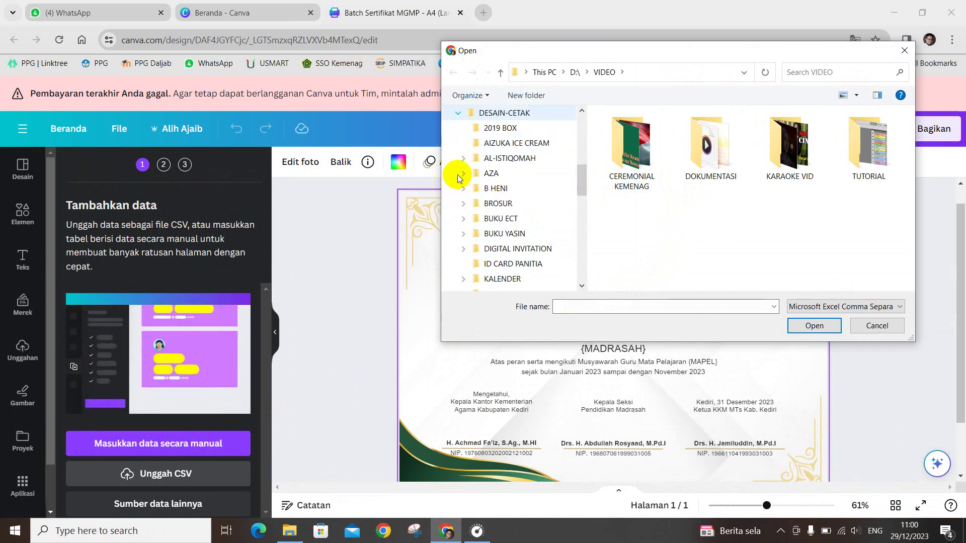
click(459, 116)
scroll(493, 181, up, 1)
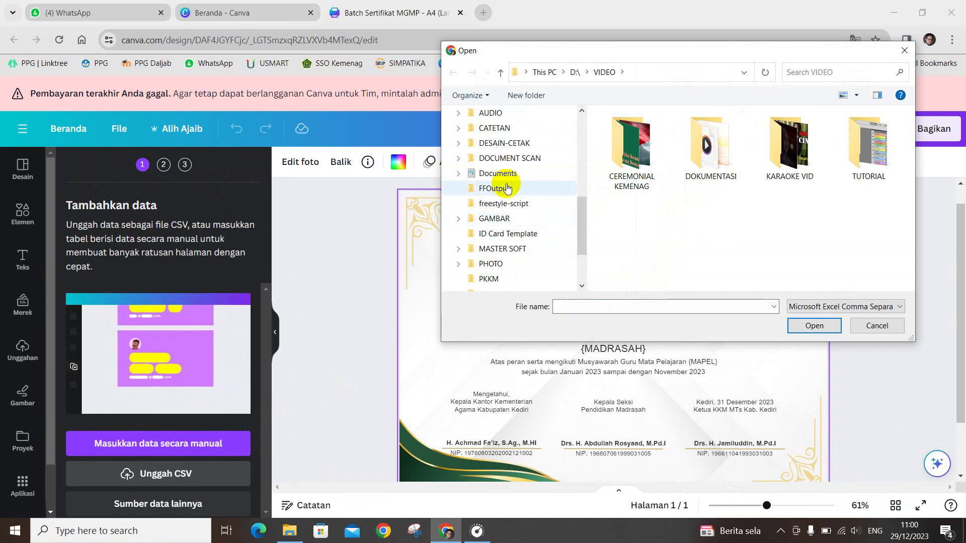
scroll(483, 169, up, 1)
click(458, 143)
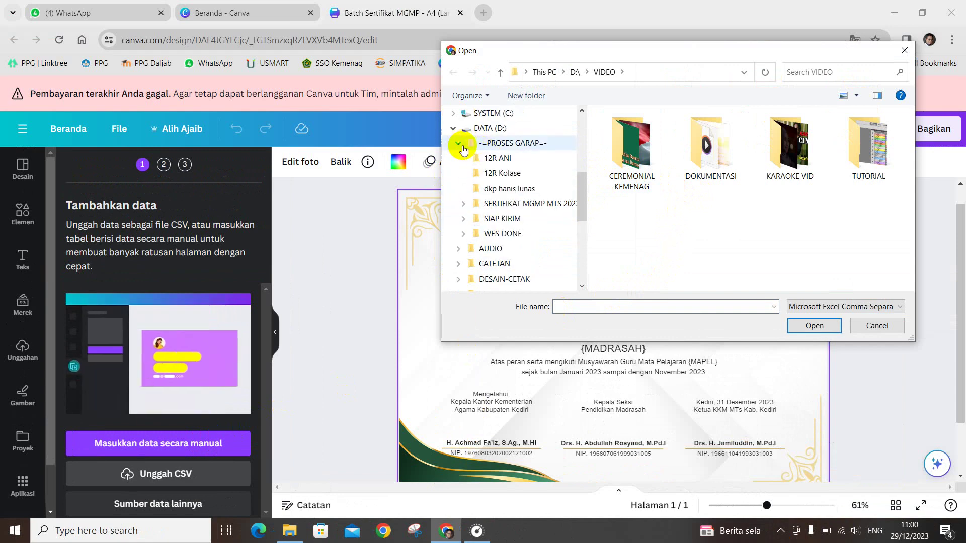
click(463, 204)
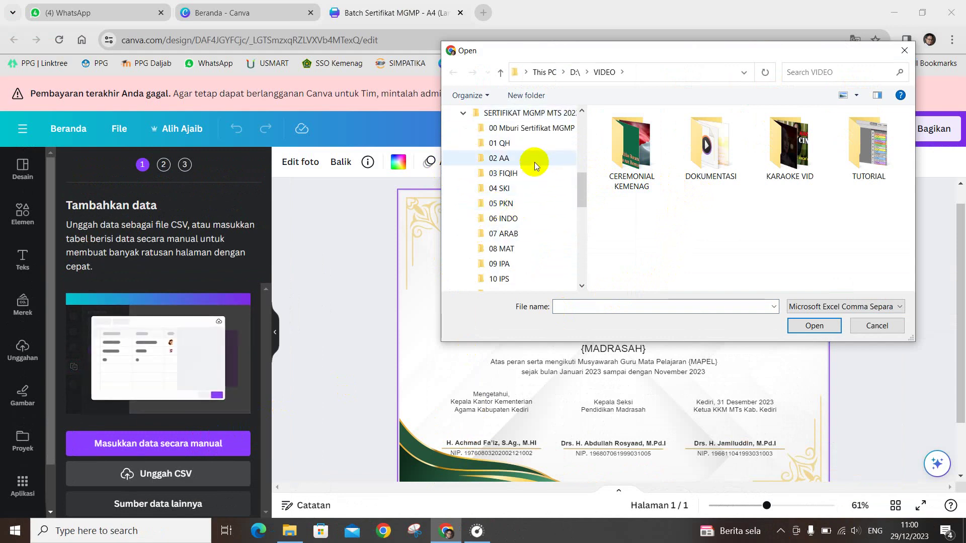
Go into 04 SKI's participant data CSV folder and select 004 SKI.csv.
click(510, 189)
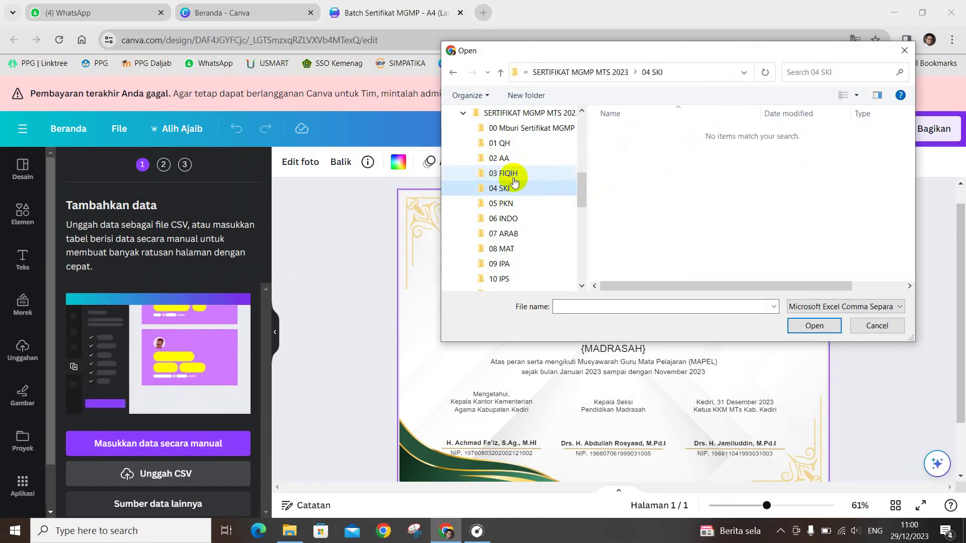
scroll(524, 217, down, 1)
scroll(529, 240, down, 2)
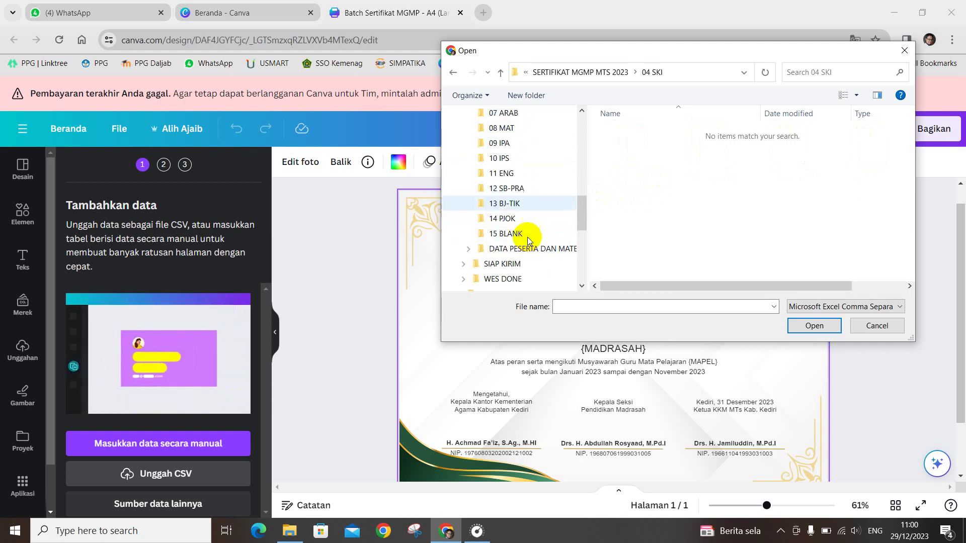
click(529, 241)
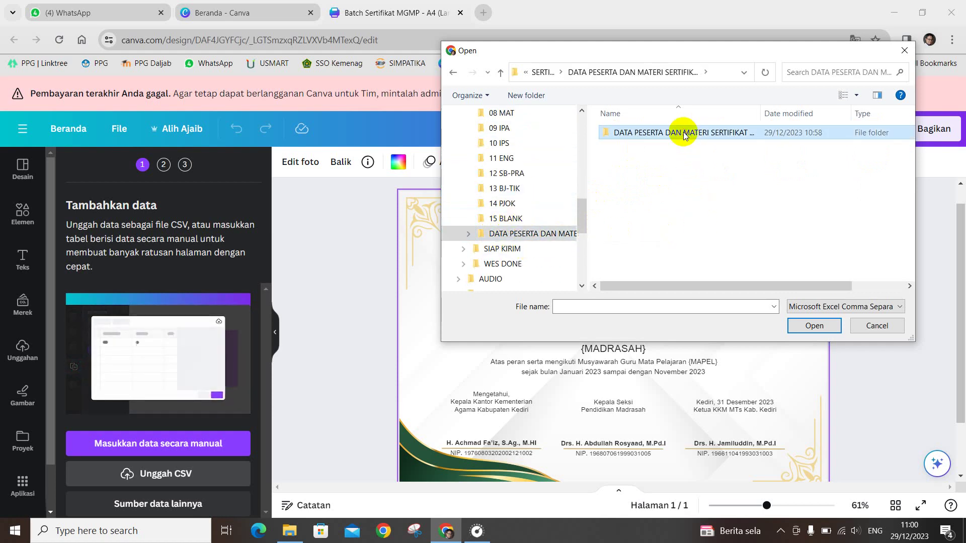
double_click(683, 133)
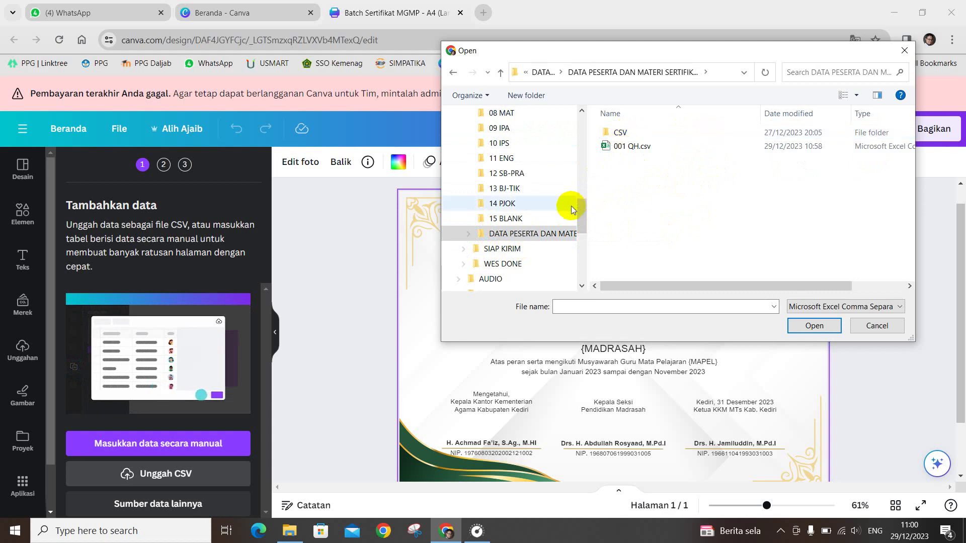
double_click(621, 133)
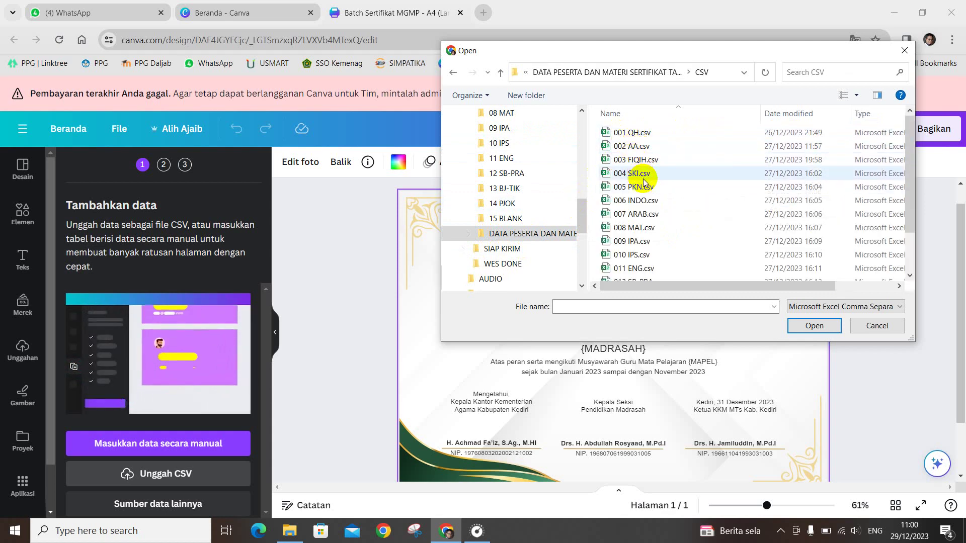
click(644, 176)
Confirm the 004 SKI.csv upload and link the {NAMA} text box to the NAMA field.
click(811, 326)
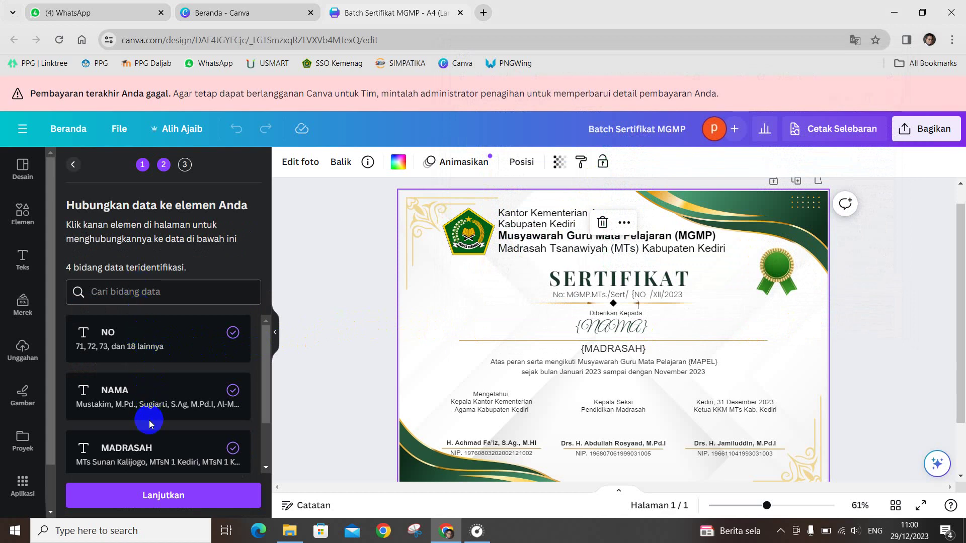
scroll(150, 425, down, 2)
scroll(153, 422, up, 2)
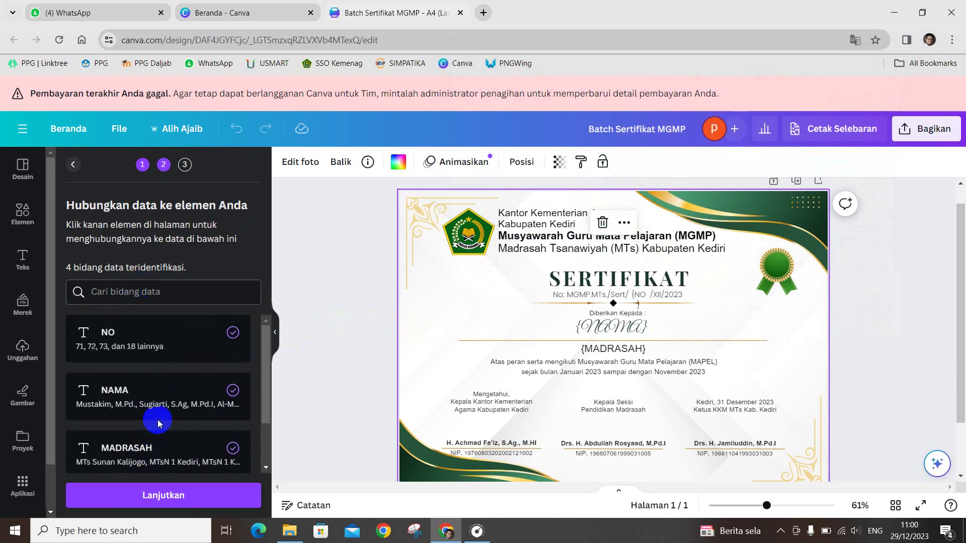
click(635, 327)
right_click(635, 327)
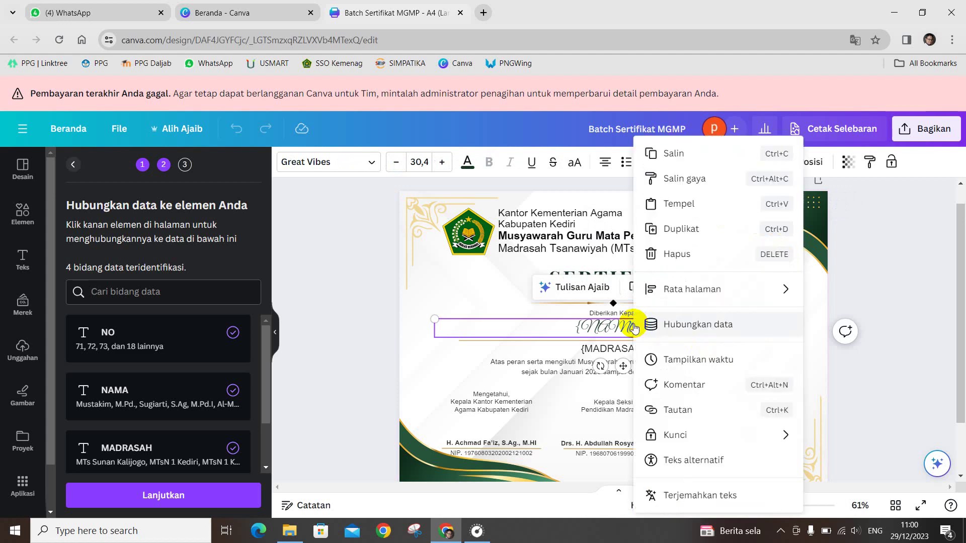
click(751, 330)
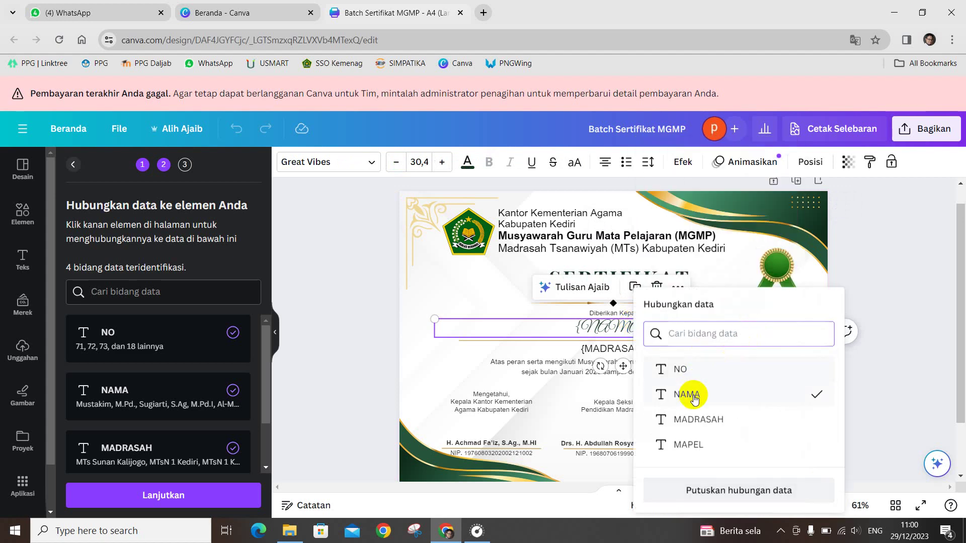
click(757, 396)
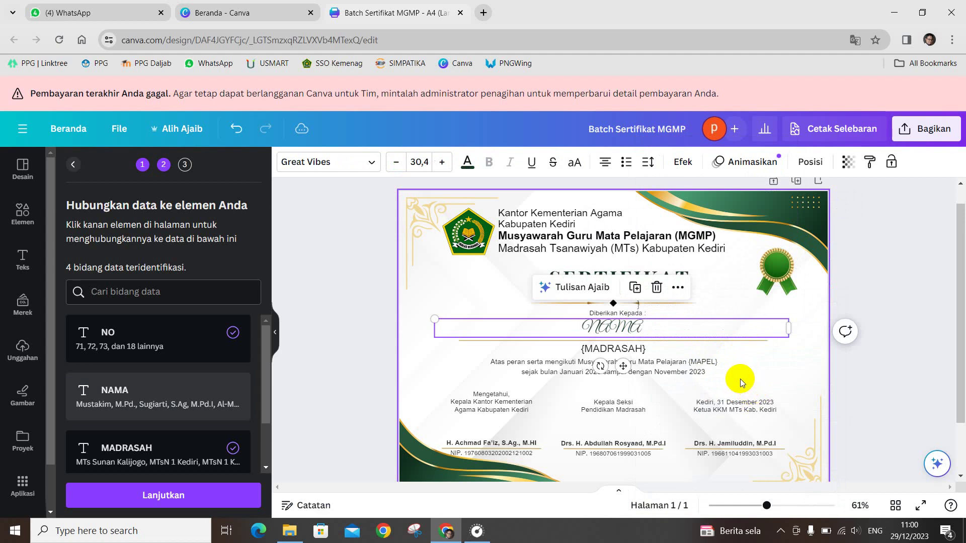
Re-apply the NAMA data link to the name text box and review the data panel.
right_click(649, 328)
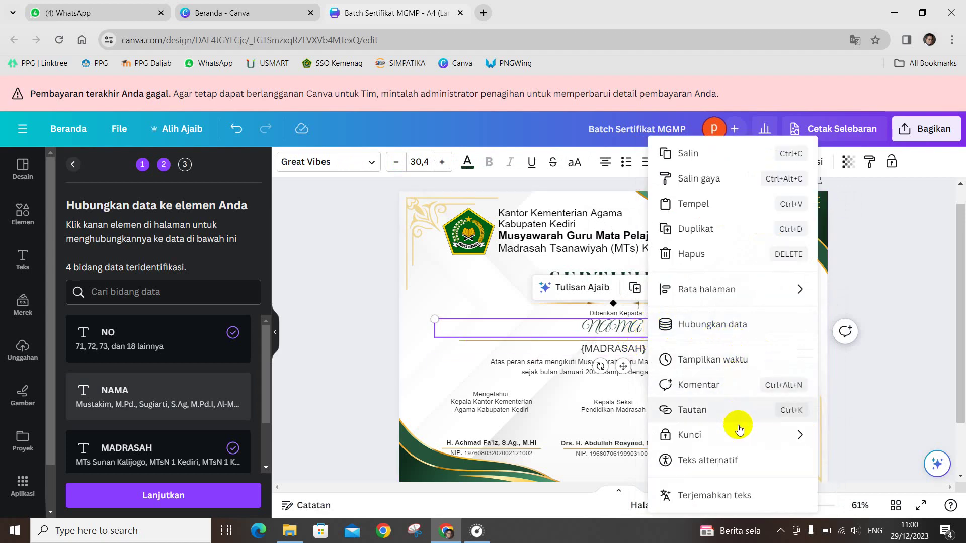
click(754, 326)
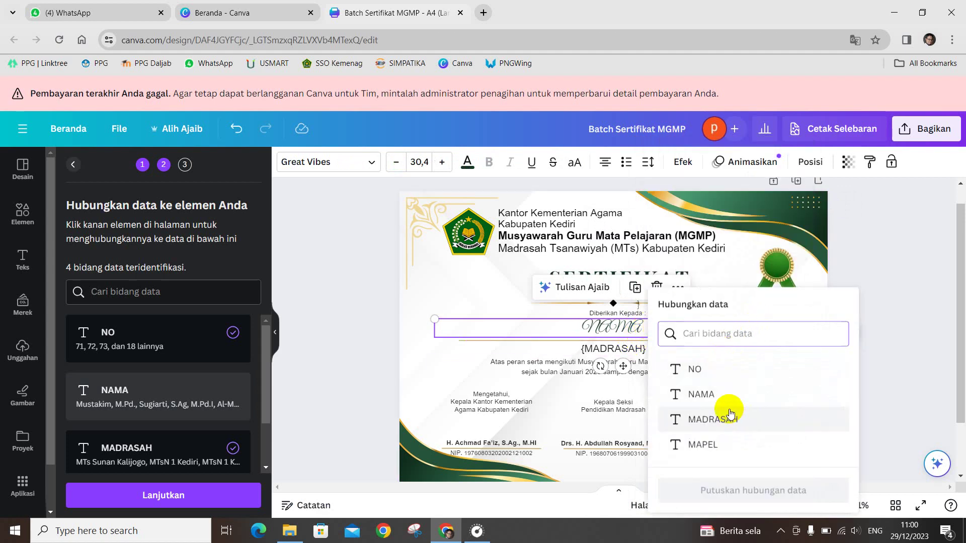
click(725, 395)
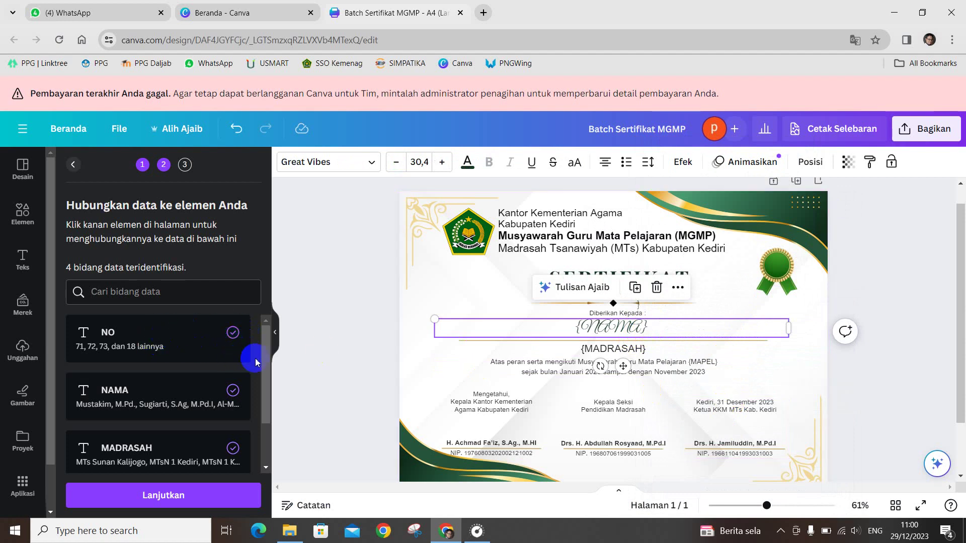
drag(271, 349, 258, 394)
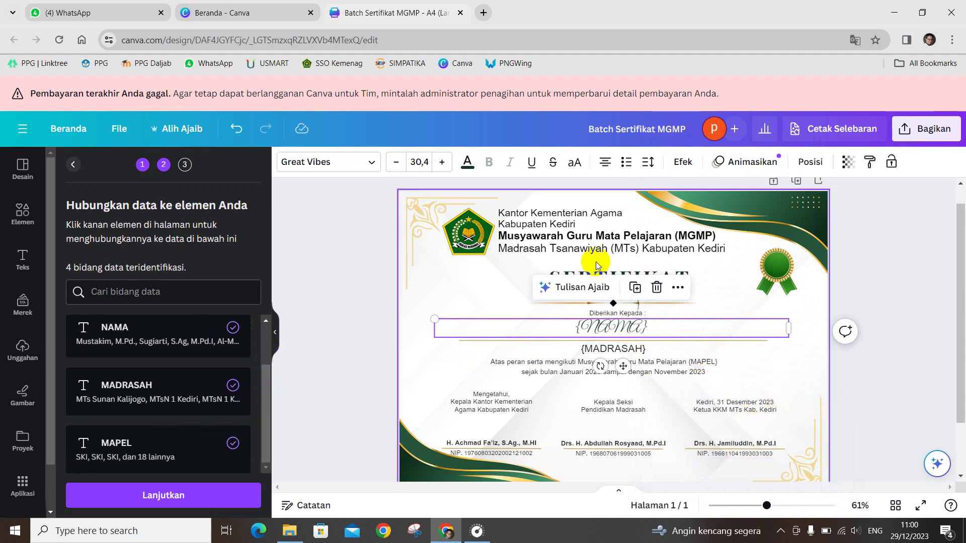
click(239, 378)
Apply the data with all rows checked and create the 21 certificate designs.
click(181, 494)
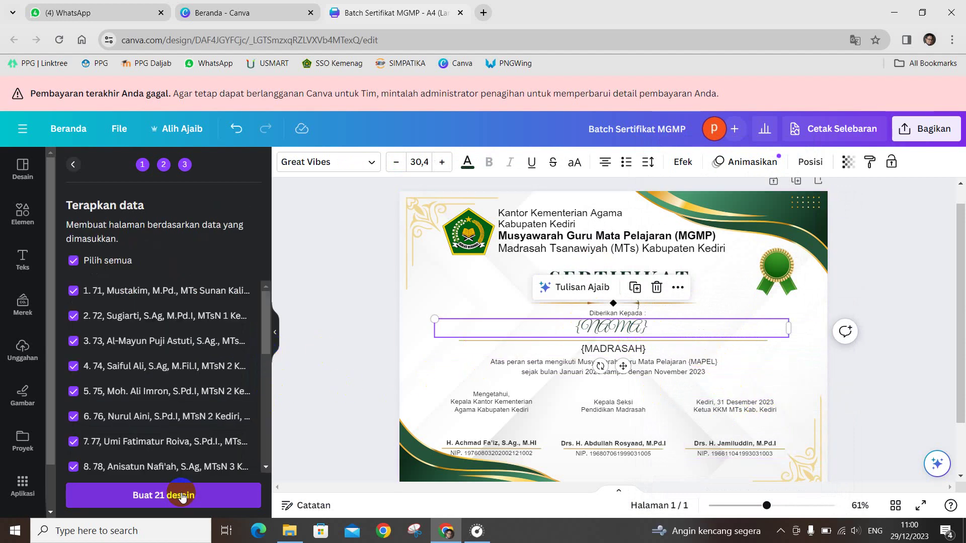
mouse_move(269, 322)
mouse_down()
mouse_move(262, 441)
mouse_move(261, 323)
mouse_move(255, 446)
mouse_up()
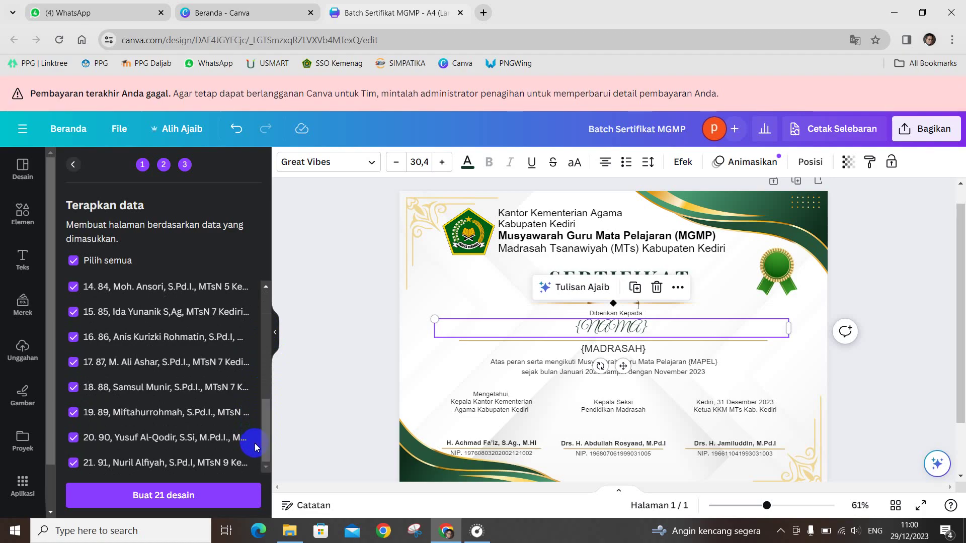
click(156, 498)
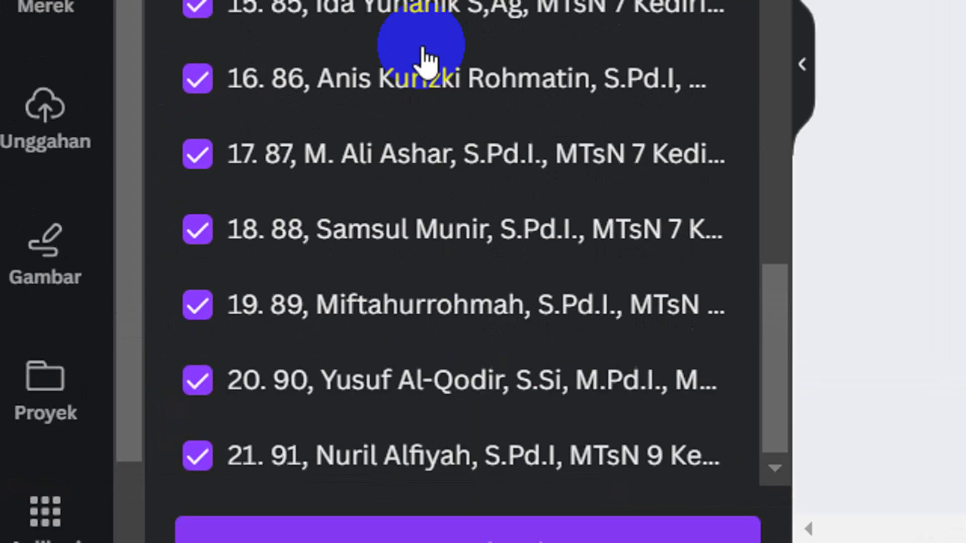
click(435, 418)
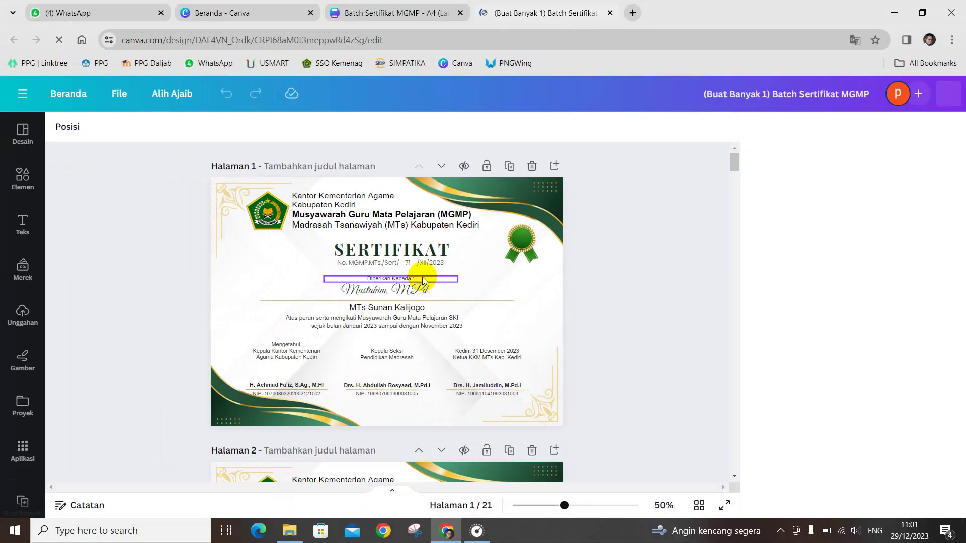
Scroll through the 21 generated certificates to verify each participant's name and madrasah.
scroll(424, 290, down, 3)
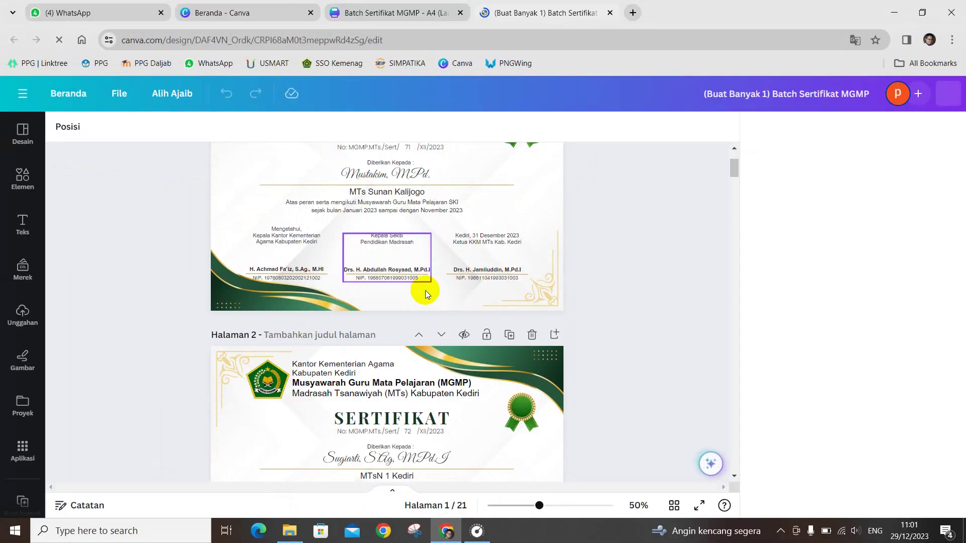
scroll(432, 371, down, 3)
scroll(434, 384, down, 2)
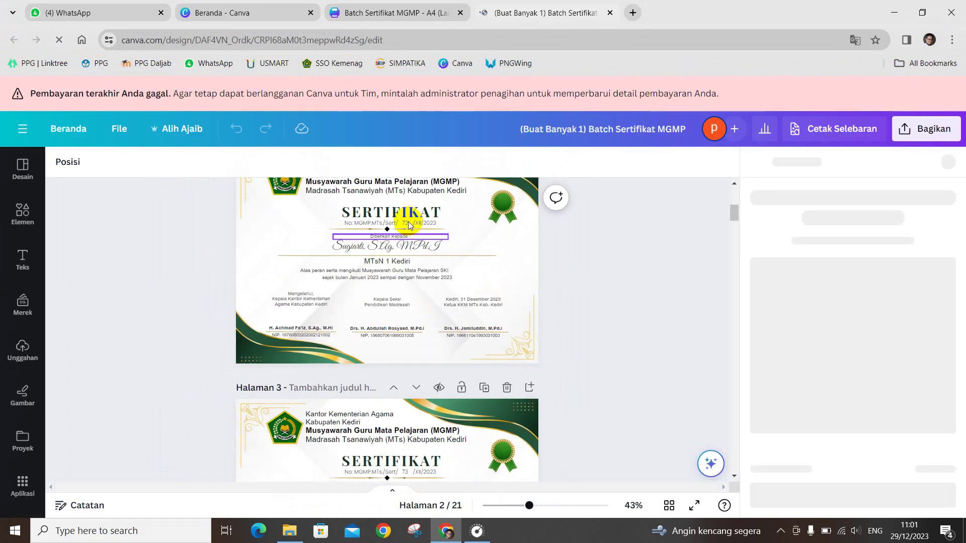
scroll(418, 336, down, 1)
scroll(418, 336, down, 2)
scroll(417, 360, down, 1)
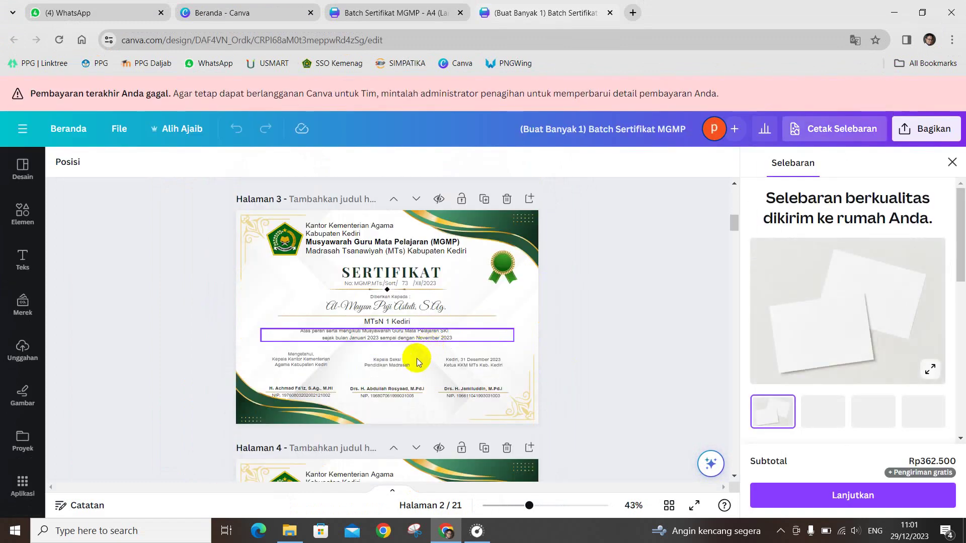
scroll(421, 362, down, 3)
scroll(419, 371, down, 3)
scroll(419, 371, down, 1)
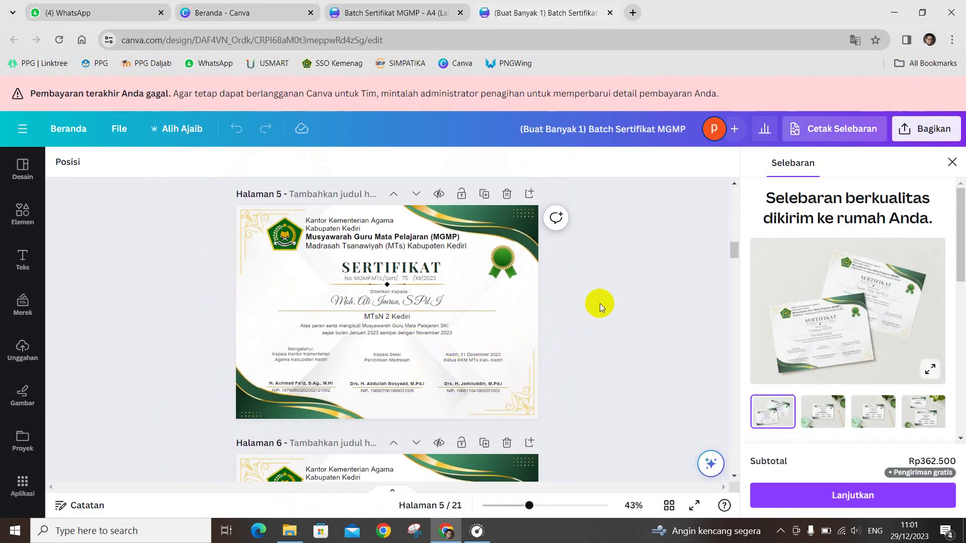
scroll(473, 348, up, 1)
scroll(473, 348, up, 3)
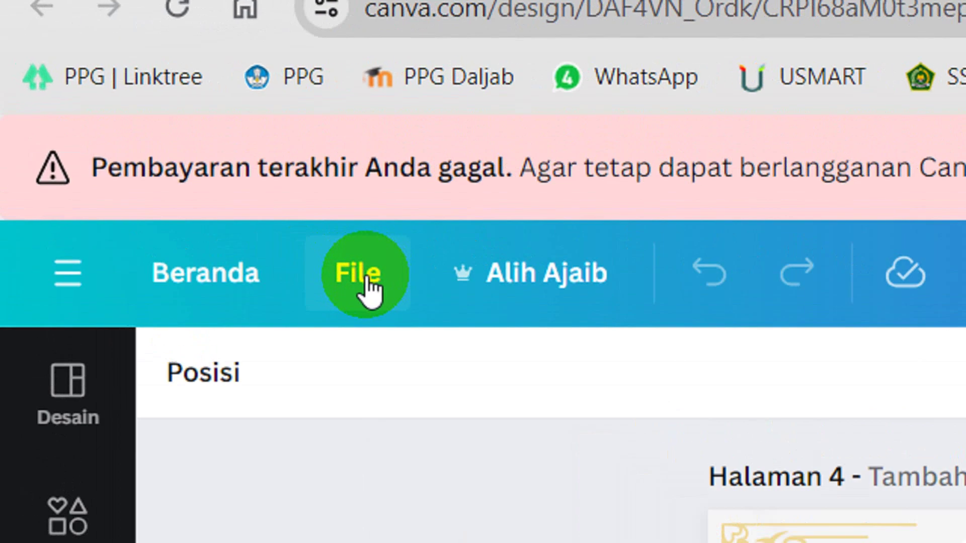
Download all 21 certificate pages as JPG at quality 100.
click(122, 131)
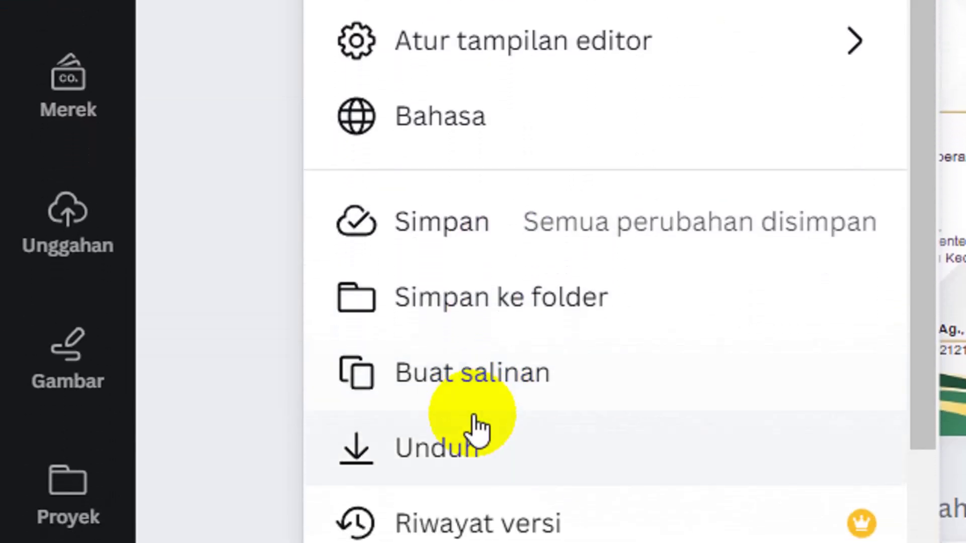
click(484, 412)
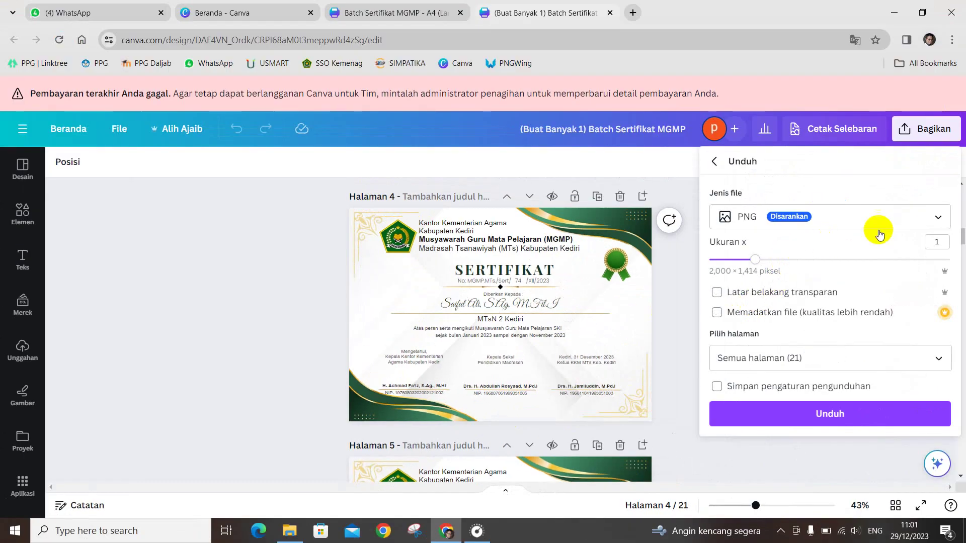
click(933, 221)
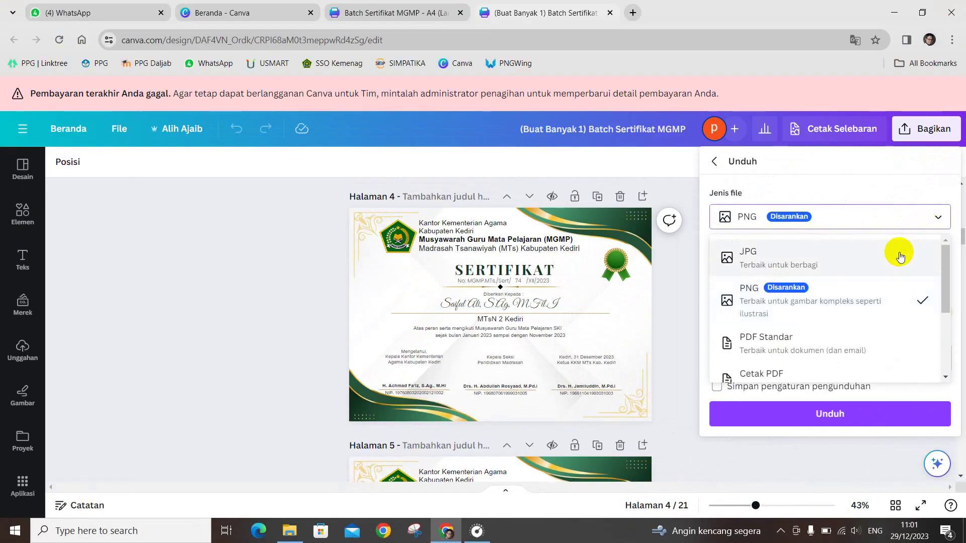
click(856, 260)
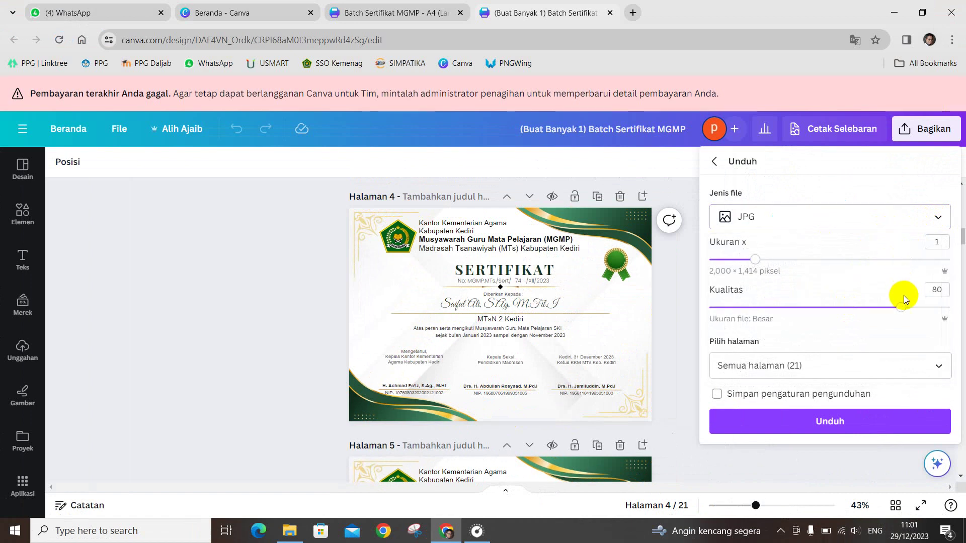
drag(904, 308, 964, 310)
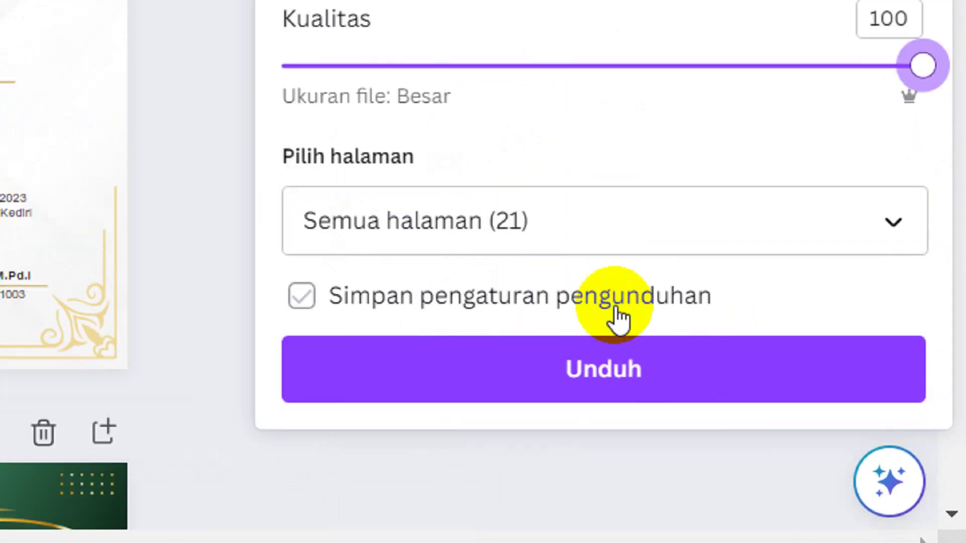
click(837, 423)
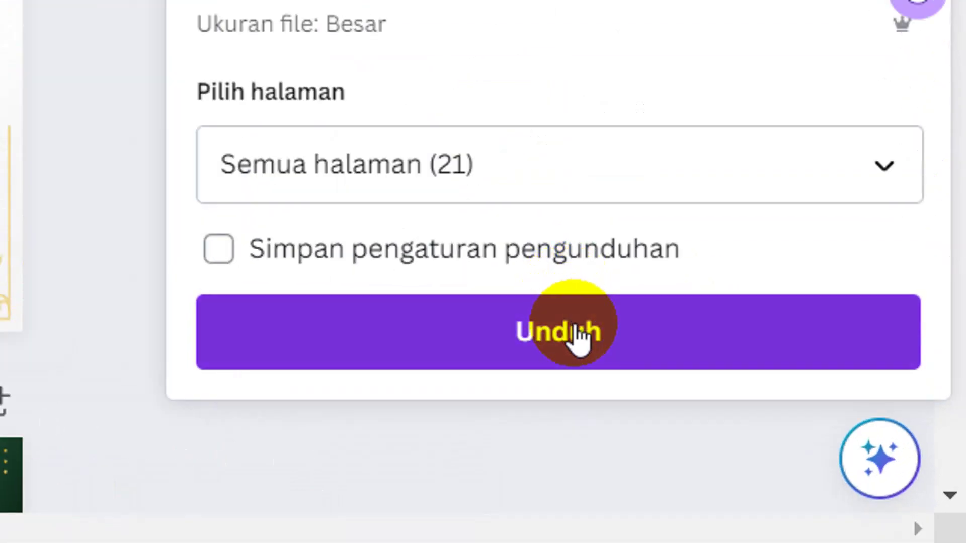